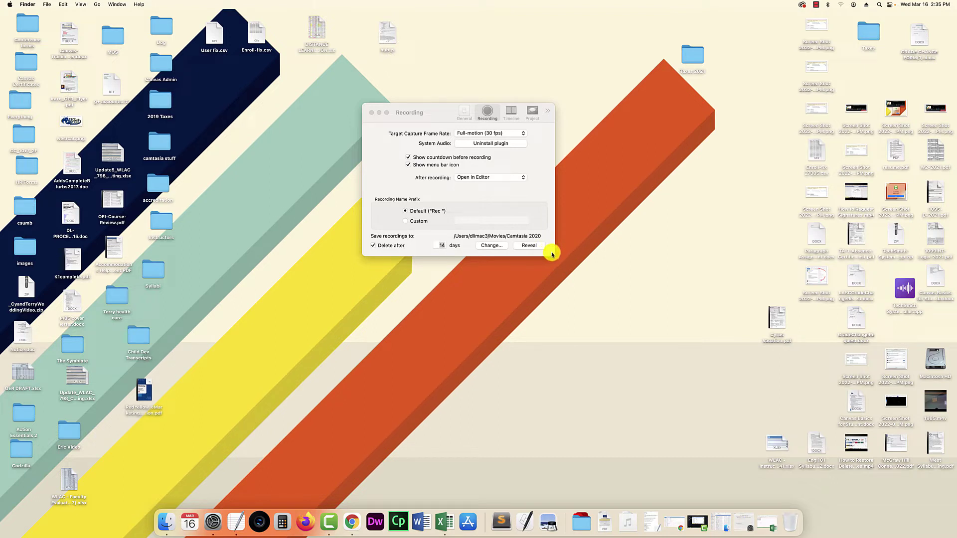
- Bring Camtasia's Recording preferences forward to review the System Audio 'Uninstall plugin' option
left_click(552, 255)
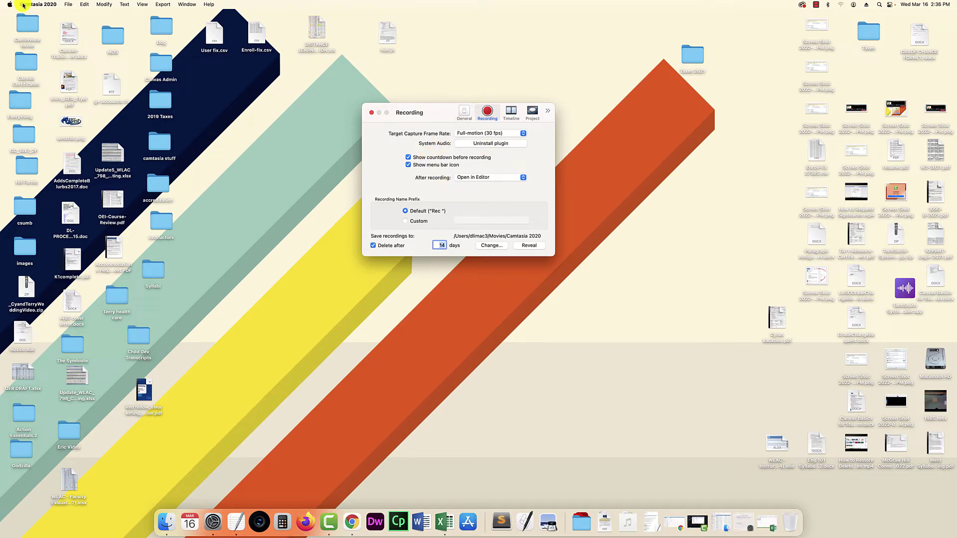
- Confirm in About This Mac that the Mac runs macOS Monterey 12.1, then close it
left_click(43, 6)
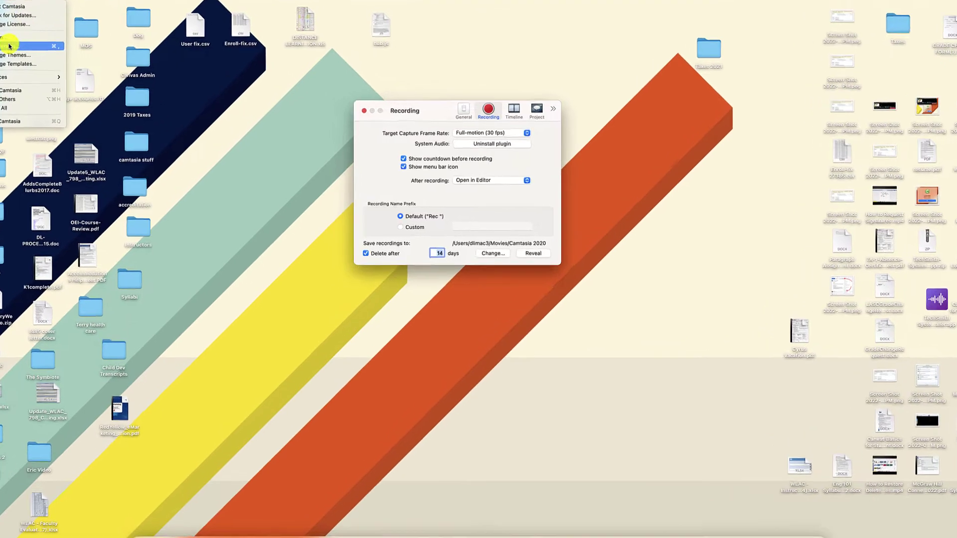
left_click(9, 46)
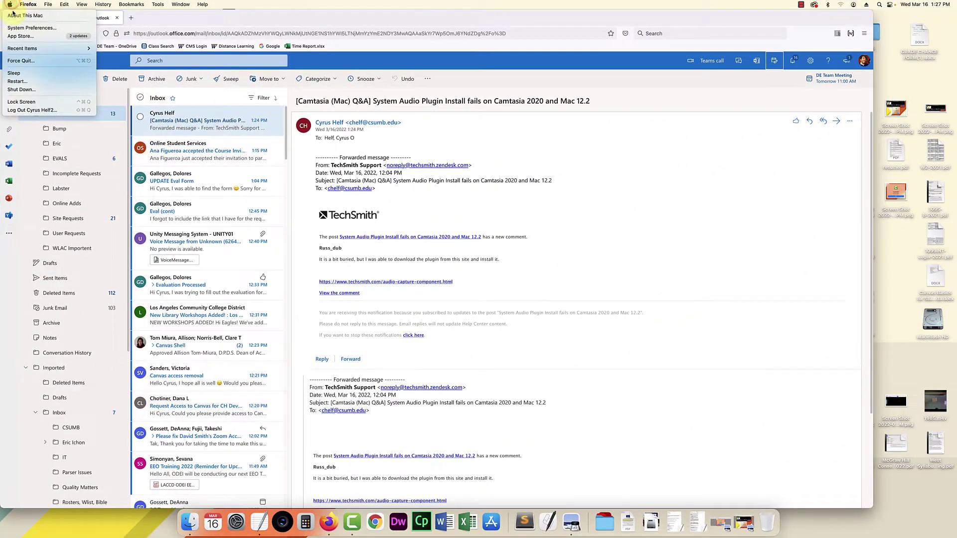
left_click(11, 15)
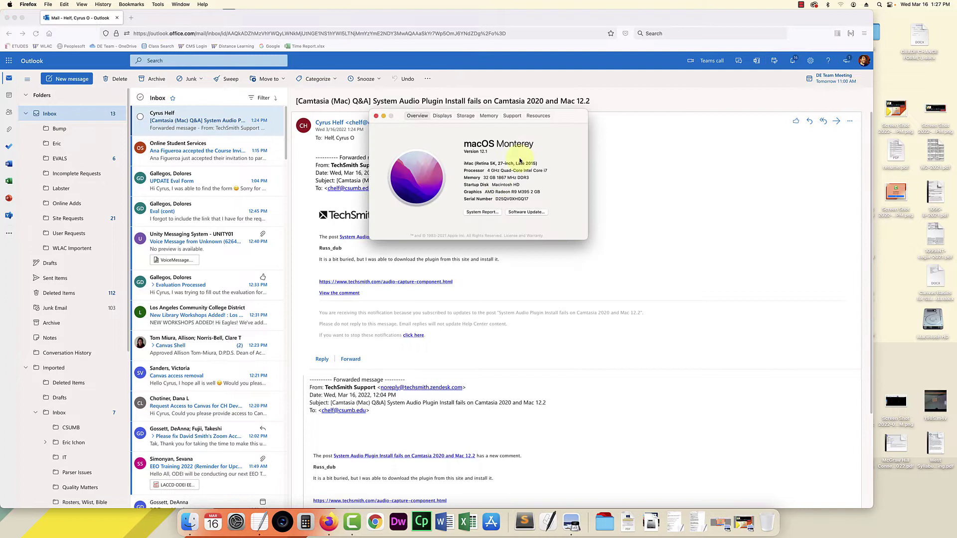
left_click(375, 117)
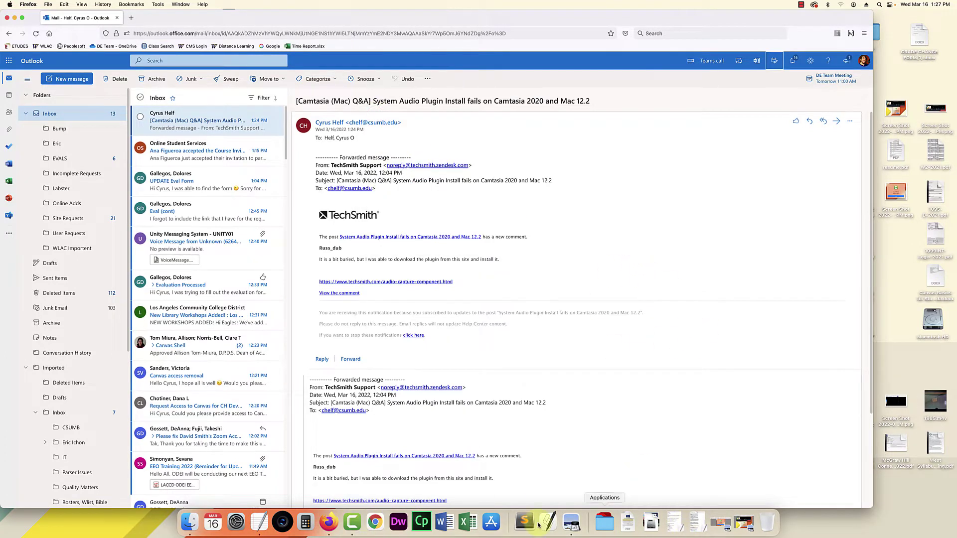
left_click(742, 523)
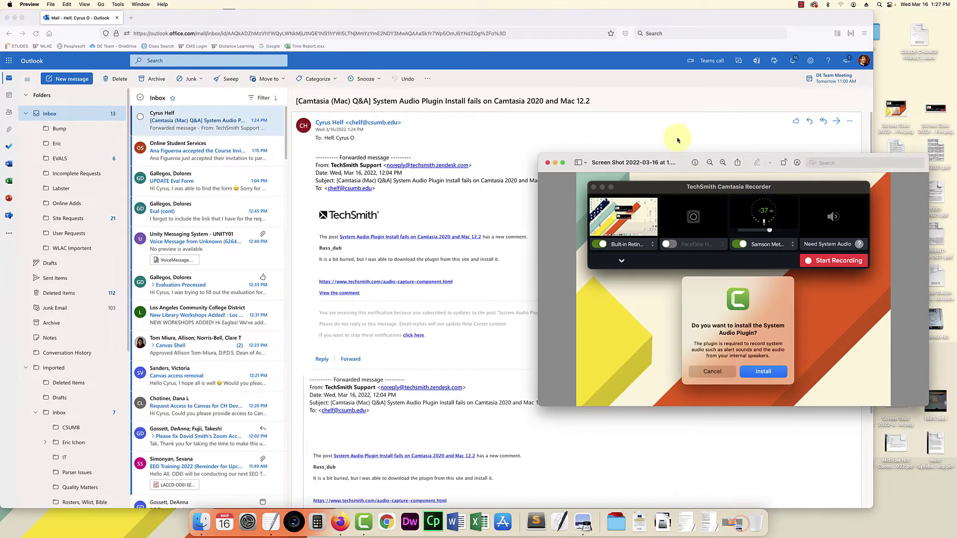
left_click_drag(676, 160, 330, 27)
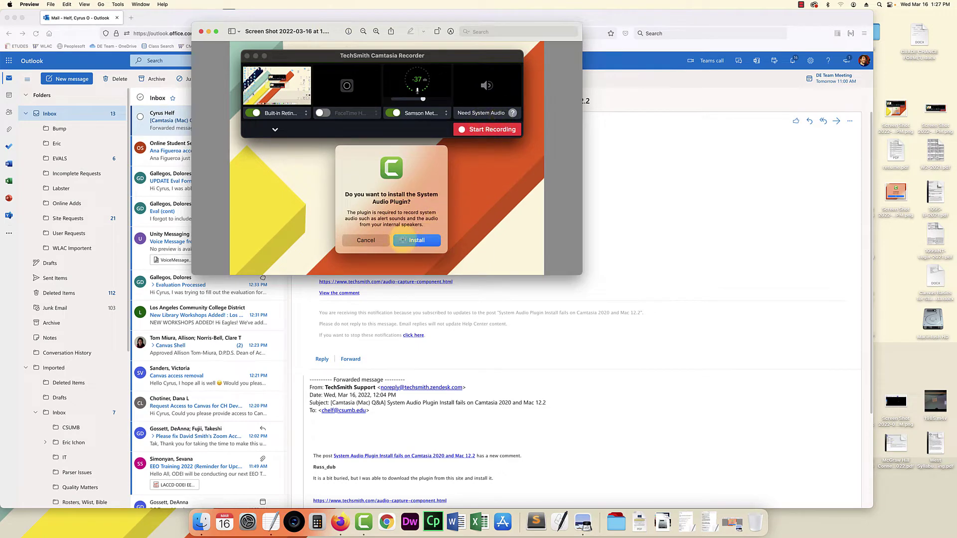
left_click(732, 523)
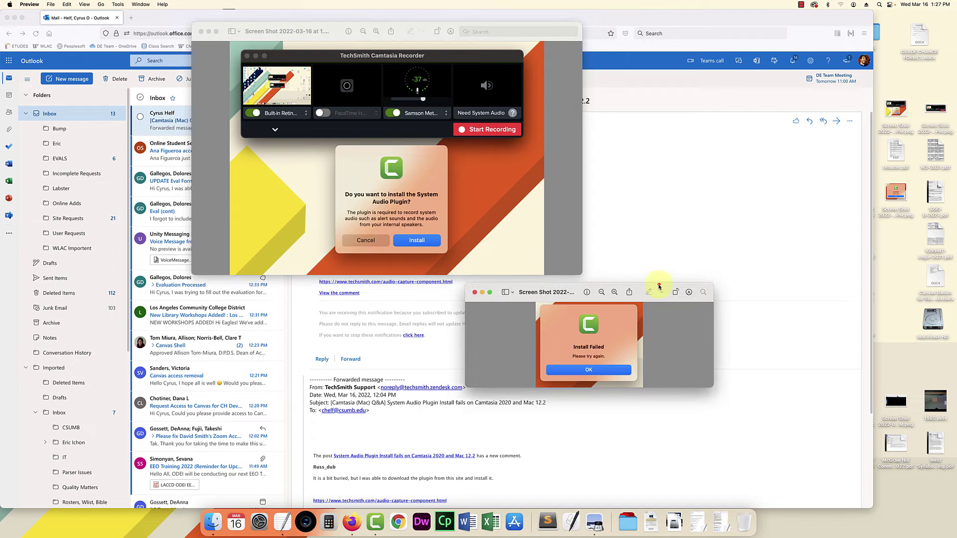
left_click_drag(659, 287, 454, 150)
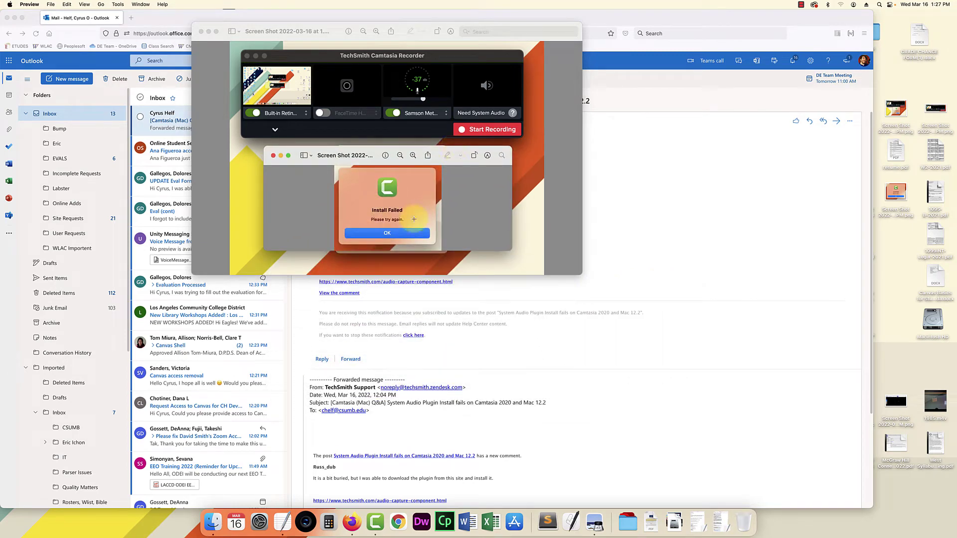
left_click(273, 158)
left_click(200, 31)
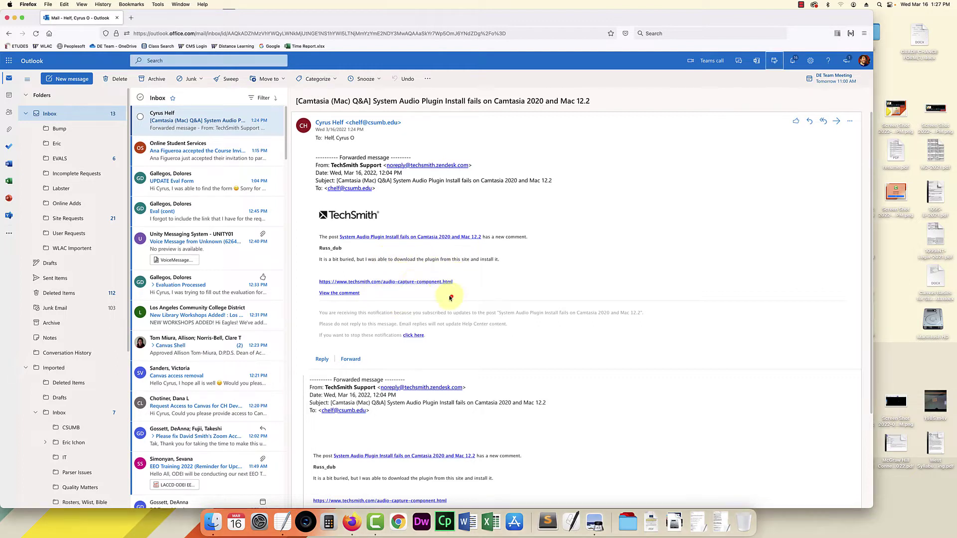
- Download TechSmith-System-Audio-Installer.app.zip from the Record System Audio page and show it in Finder
left_click(438, 282)
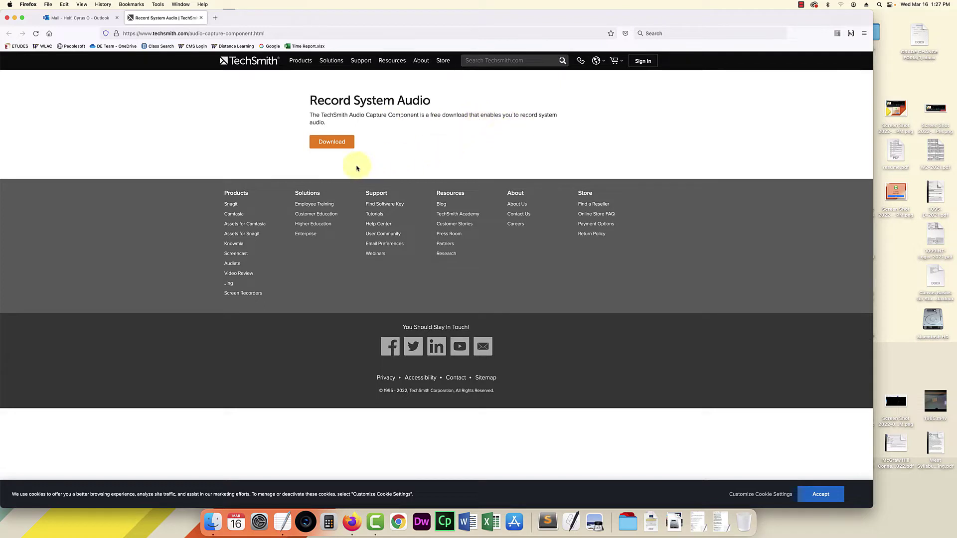
left_click(325, 143)
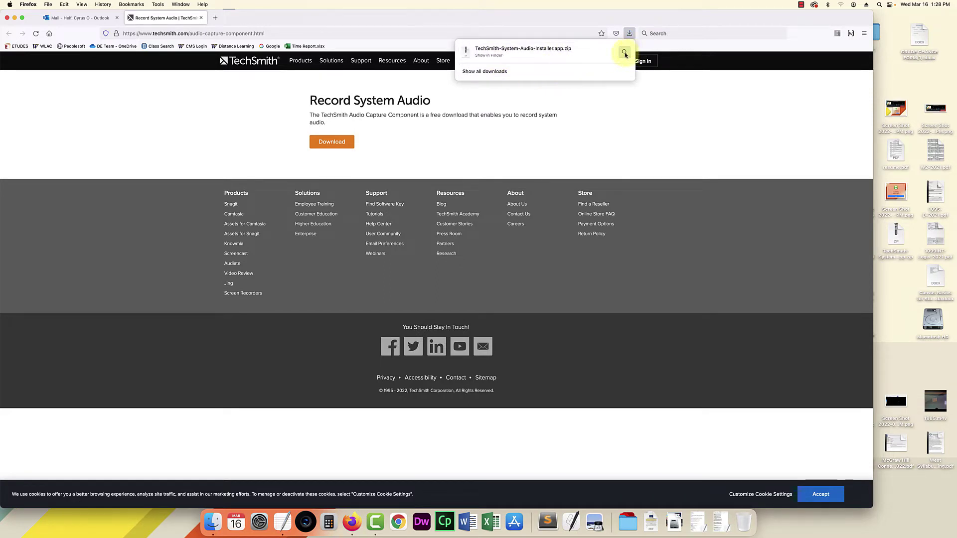
left_click(625, 53)
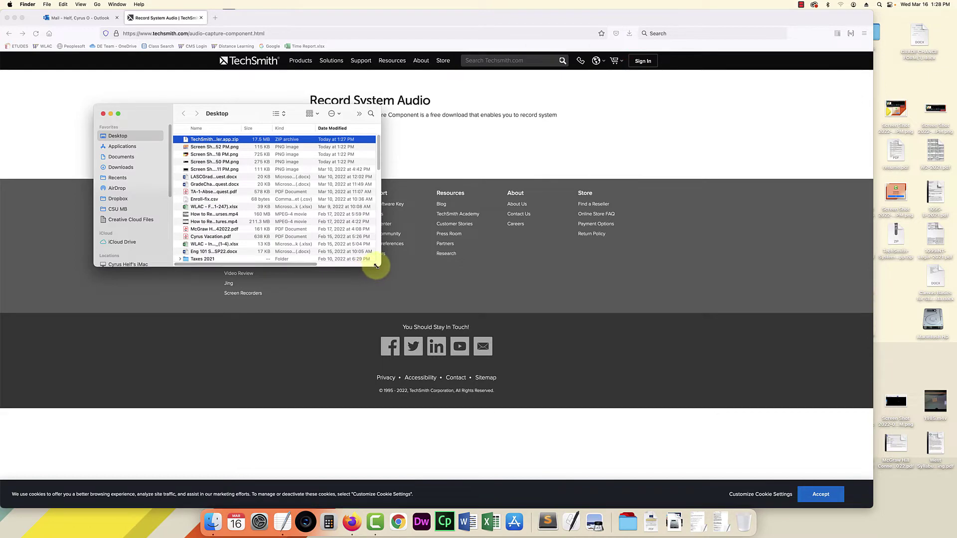
- Unzip TechSmith-System-Audio-Installer.app.zip on the Desktop and launch the installer, allowing the downloaded app
left_click_drag(377, 265, 722, 409)
double_click(225, 139)
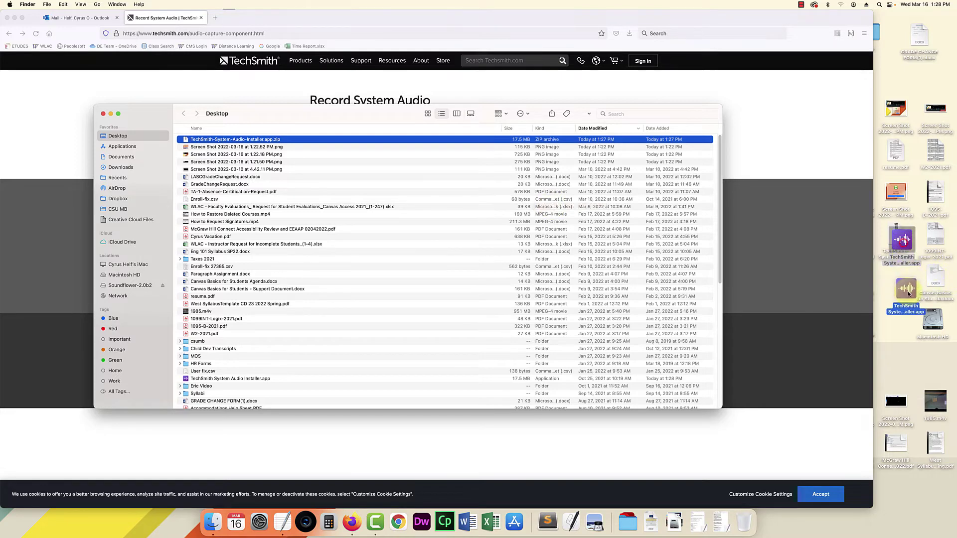
left_click(905, 288)
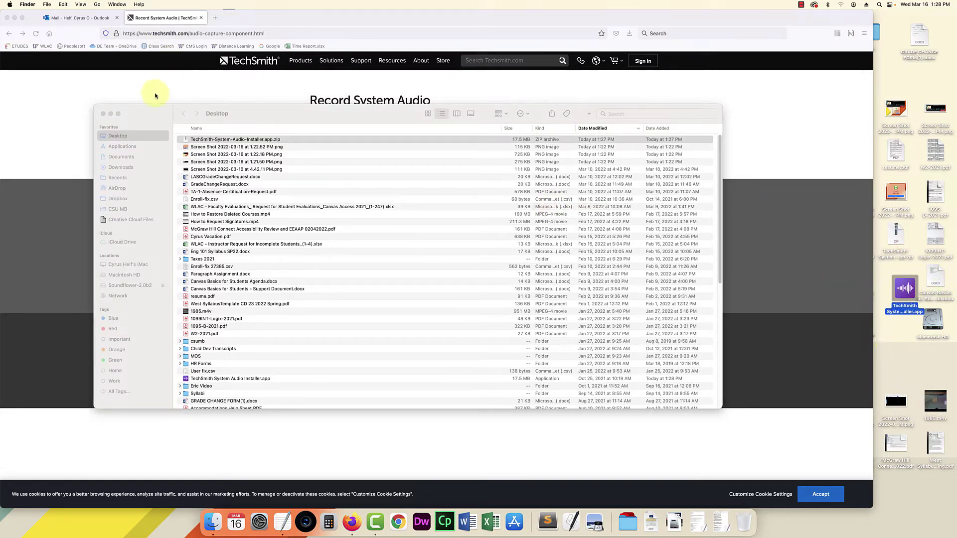
left_click(103, 113)
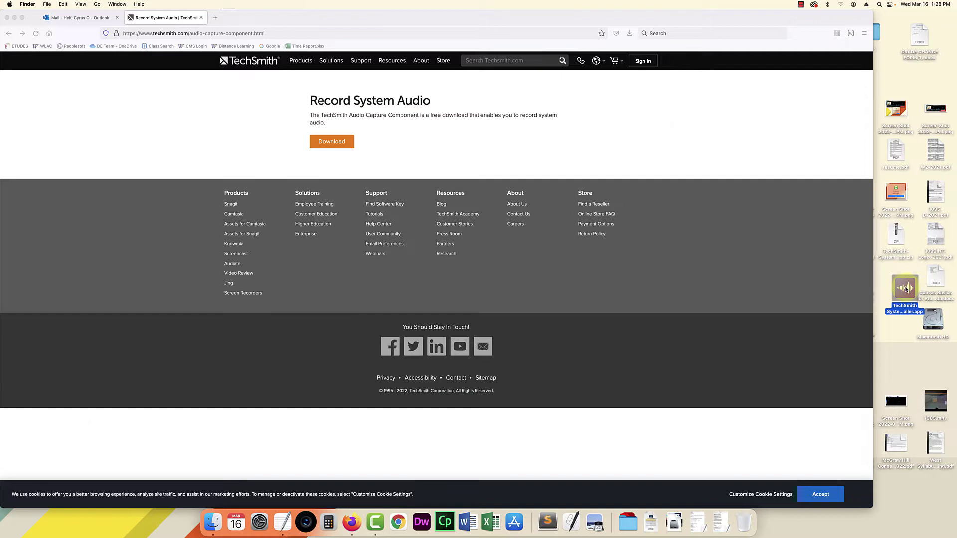
key("super+o")
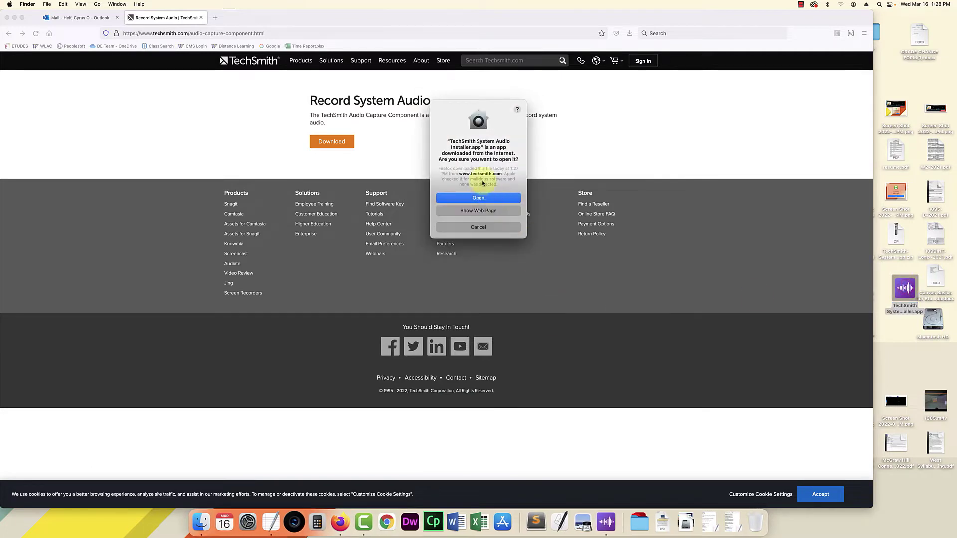
left_click(482, 199)
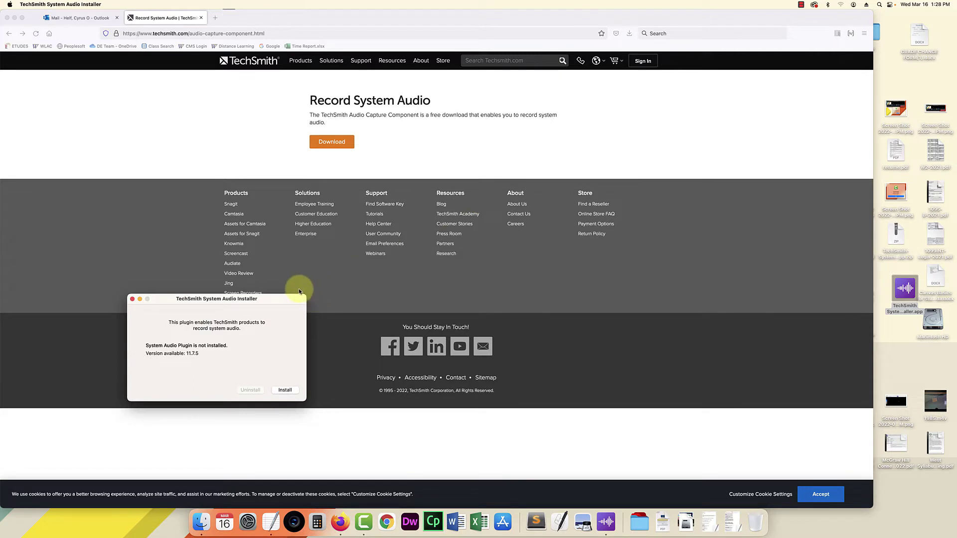
- Install the System Audio Plugin, confirming and authenticating with the admin password
left_click_drag(283, 297, 470, 130)
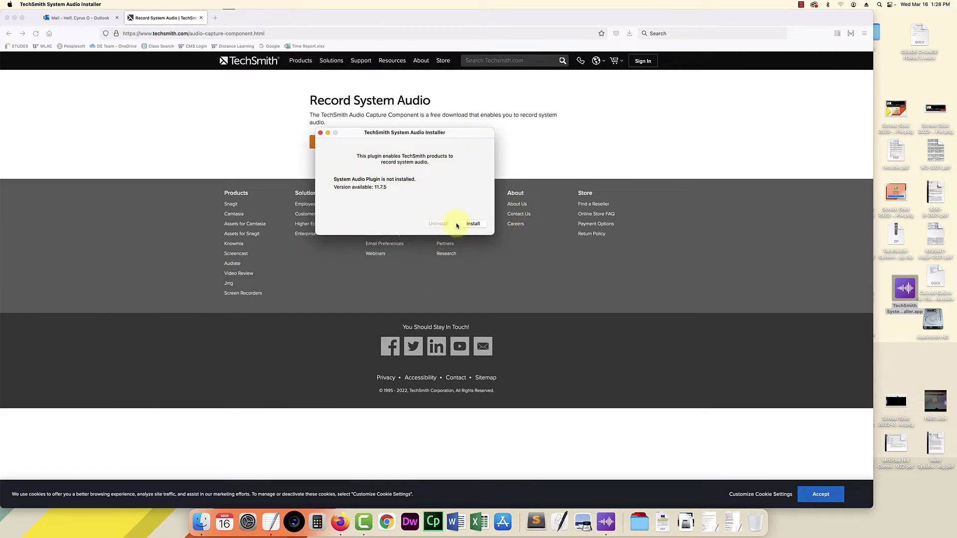
left_click(480, 225)
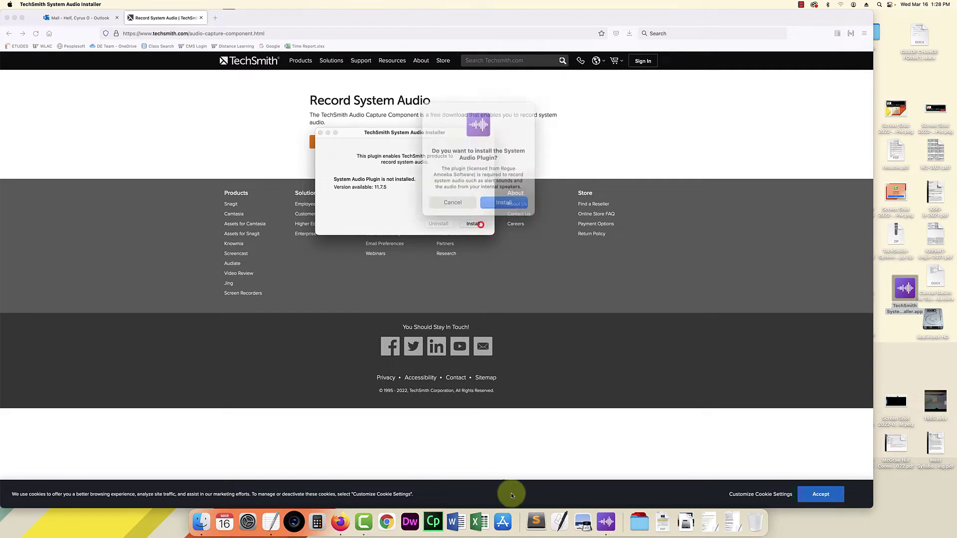
left_click(515, 199)
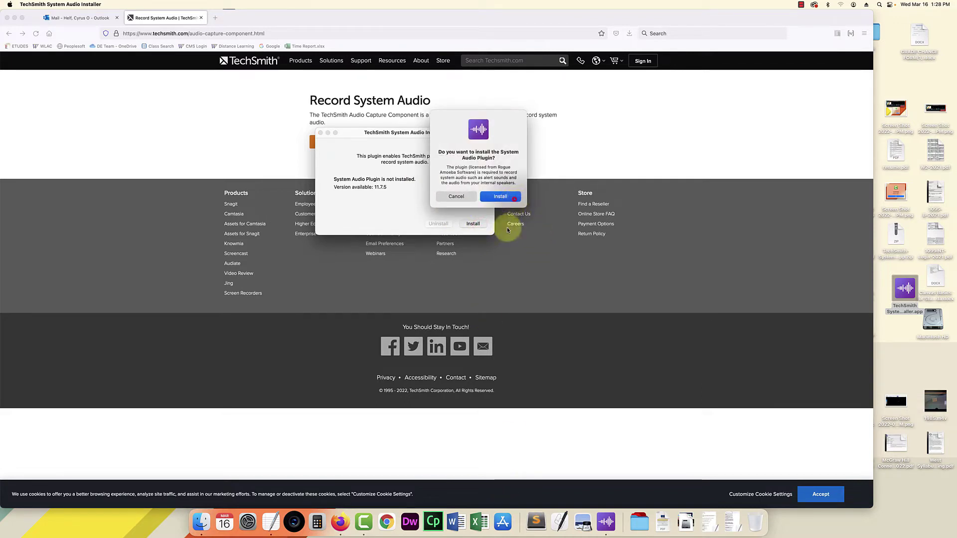
type("••")
key("Return")
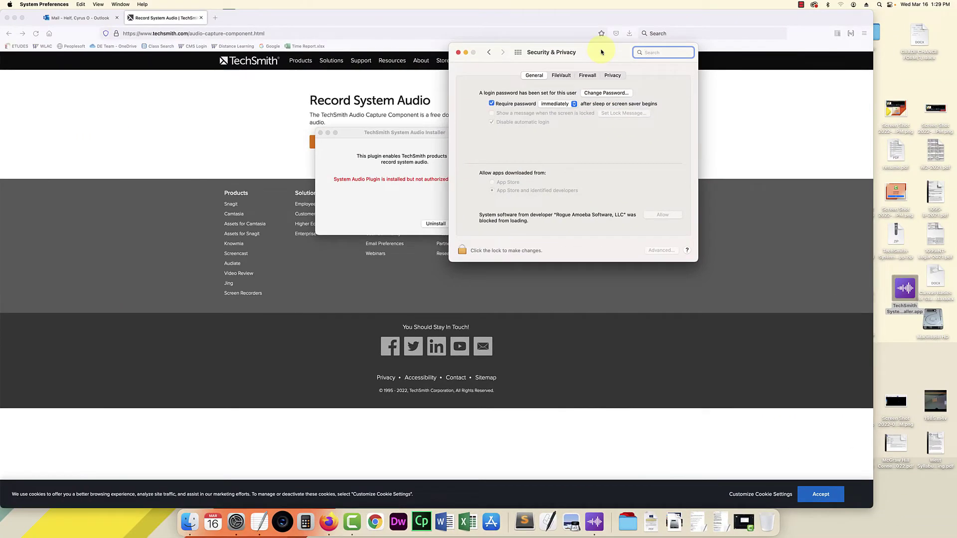
- Unlock Security & Privacy General settings with the password and allow Rogue Amoeba Software, LLC
left_click_drag(602, 51, 658, 61)
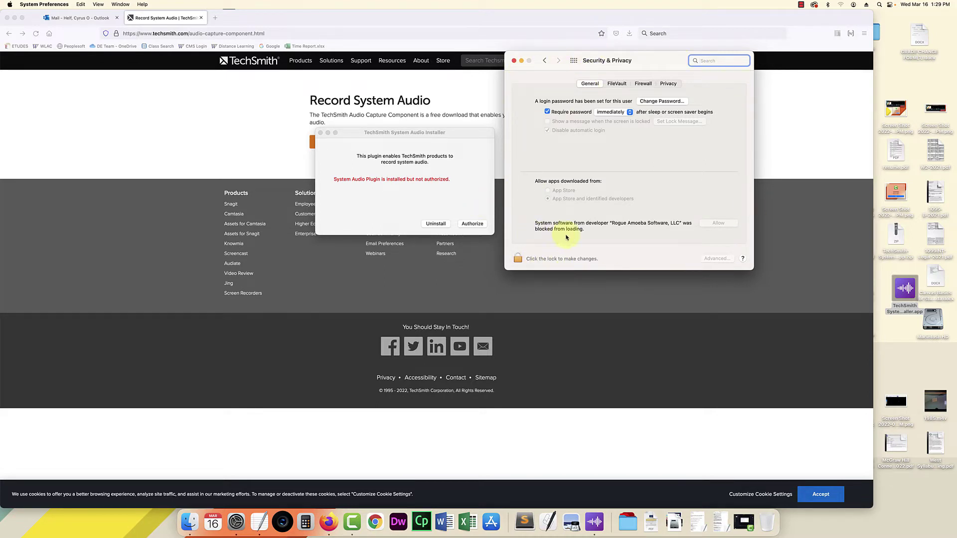
left_click(516, 259)
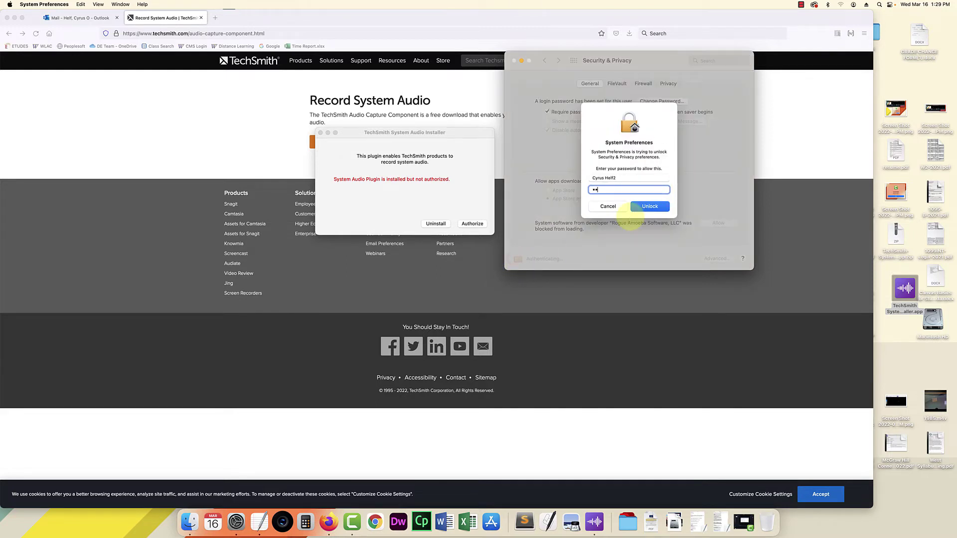
left_click(634, 209)
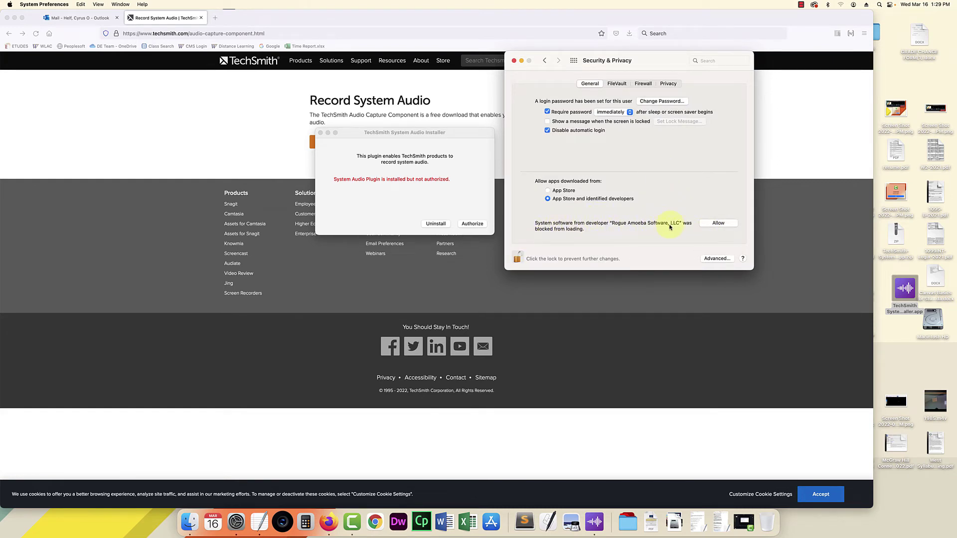
left_click(717, 225)
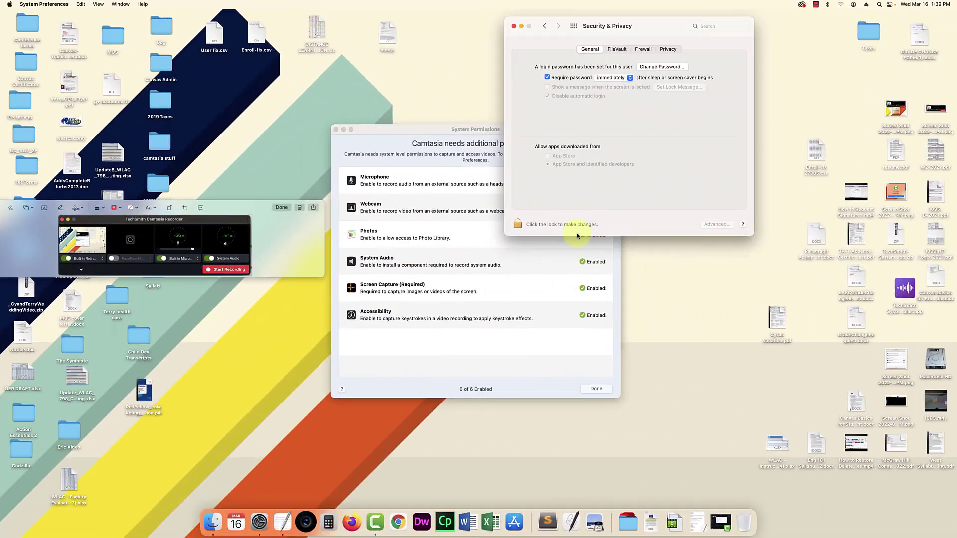
- Arrange and enlarge the Camtasia Recorder panel to show System Audio on beside screen and microphone
left_click(406, 131)
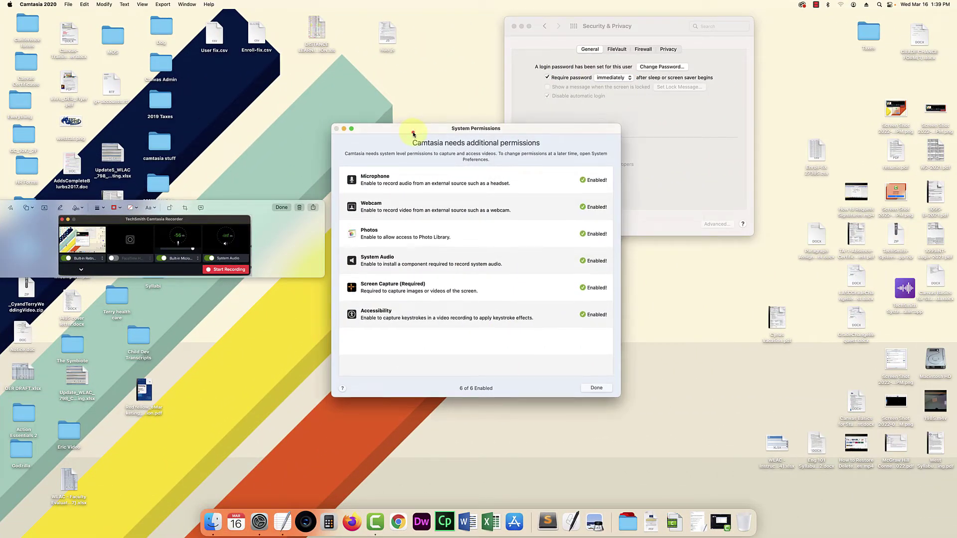
left_click_drag(408, 135, 416, 106)
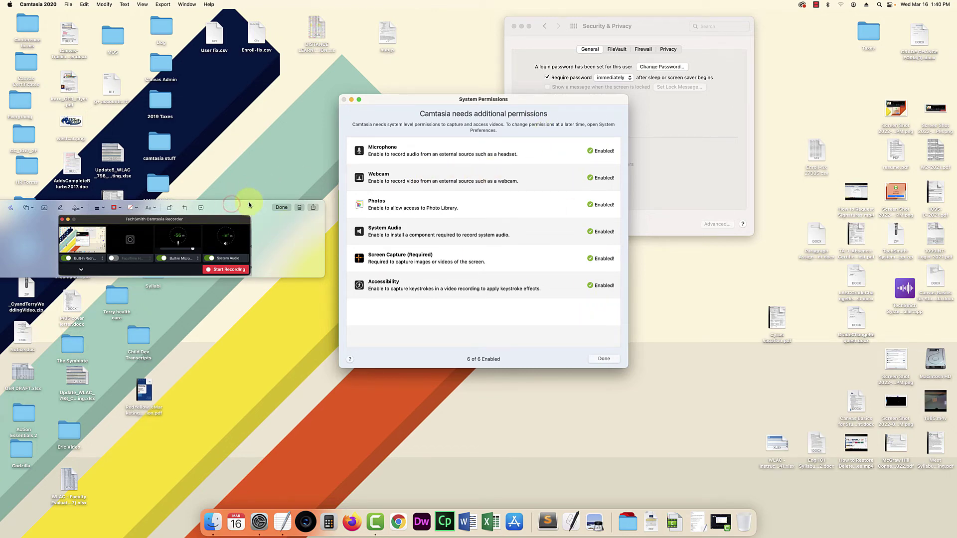
left_click_drag(249, 205, 535, 172)
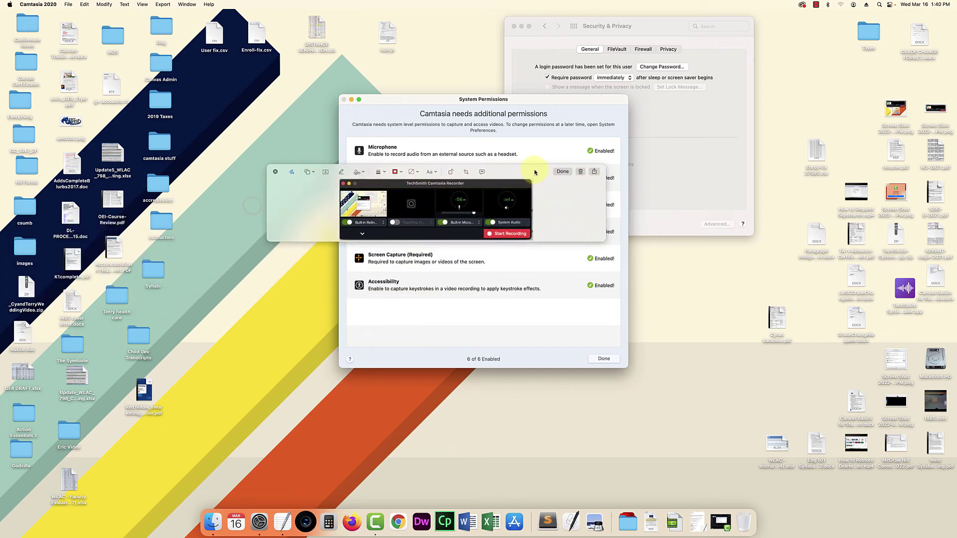
left_click_drag(602, 240, 703, 375)
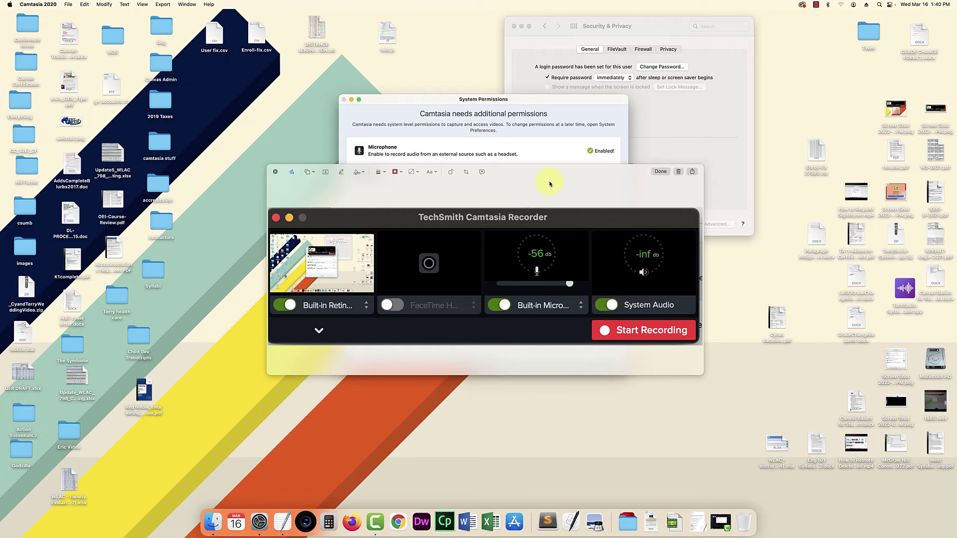
left_click_drag(553, 175, 546, 155)
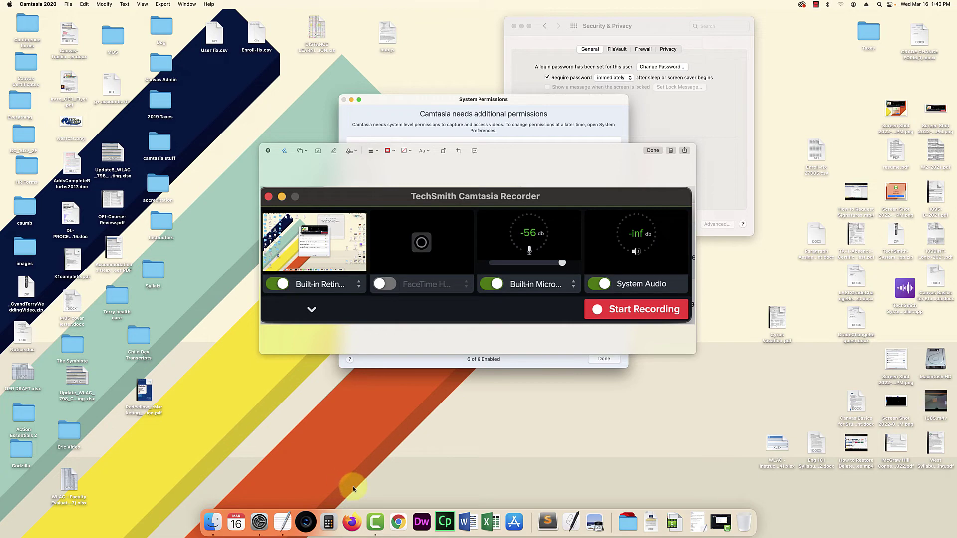
- Switch to Chrome and play The Proofreading Professor video on YouTube
left_click(397, 522)
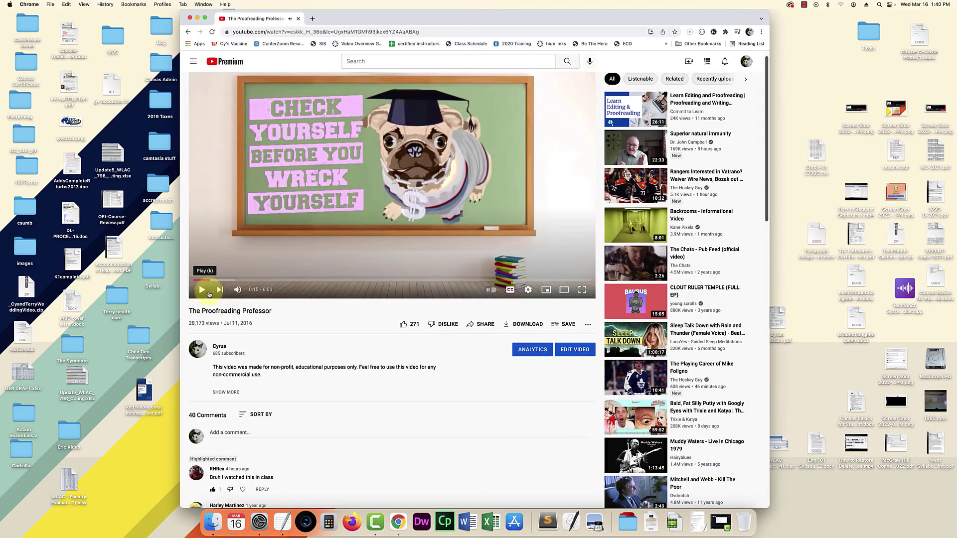
left_click(209, 294)
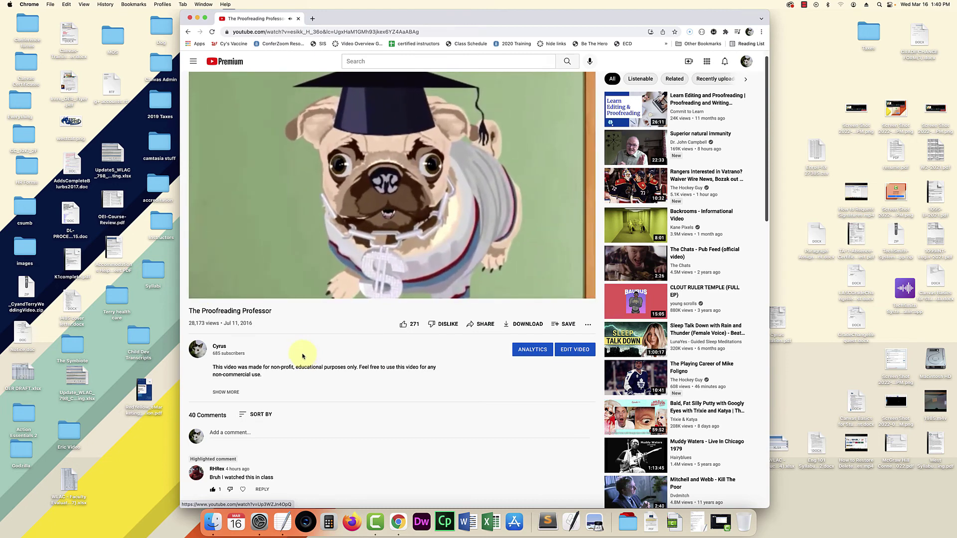
mouse_move(474, 291)
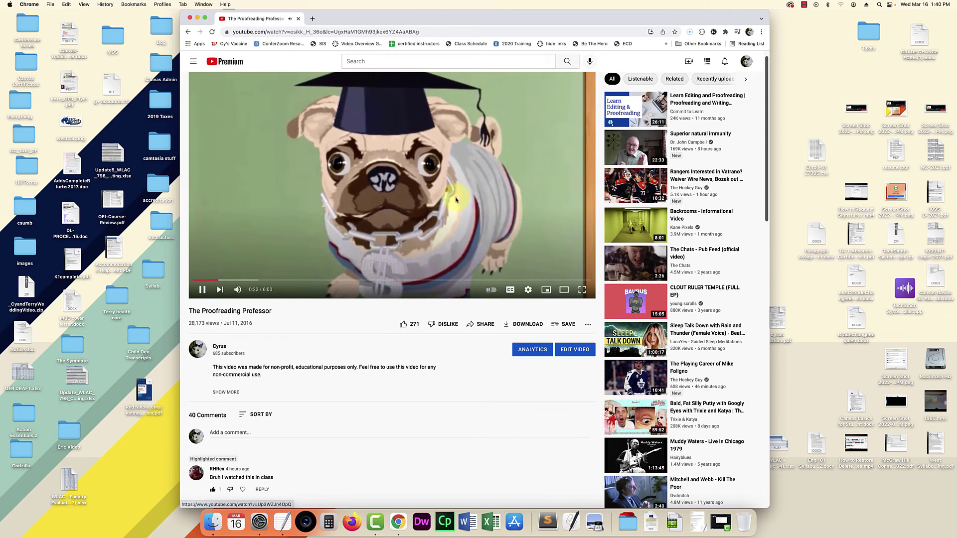